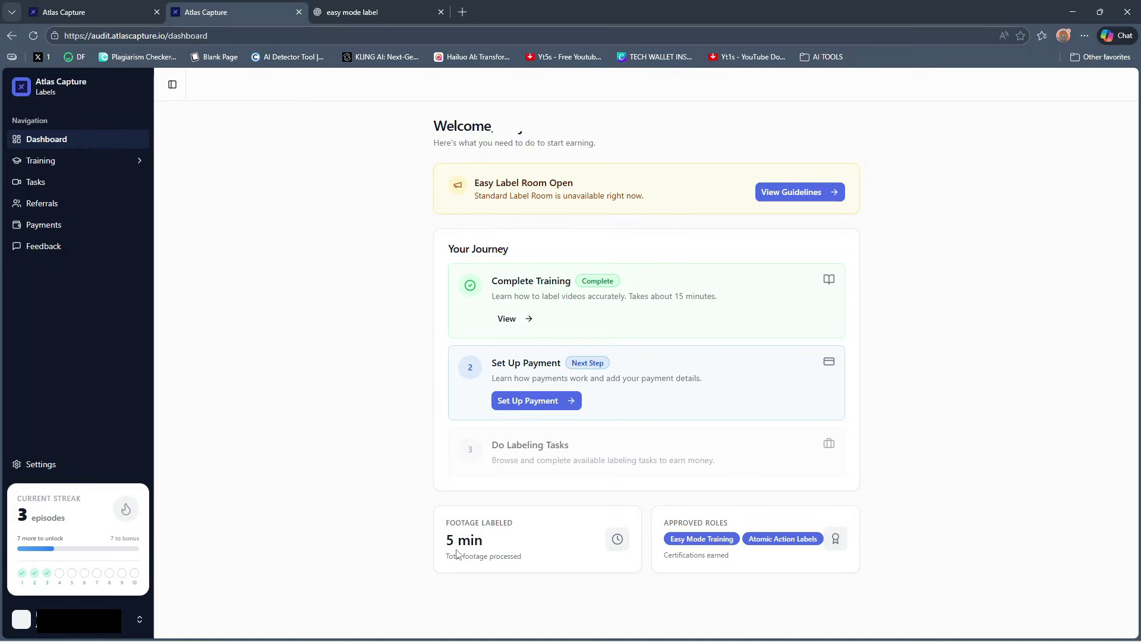
Go to the payments page through the dashboard's Set Up Payment step and review the payment overview and requirements.
{"action": "left_click", "coordinate": [68, 234]}
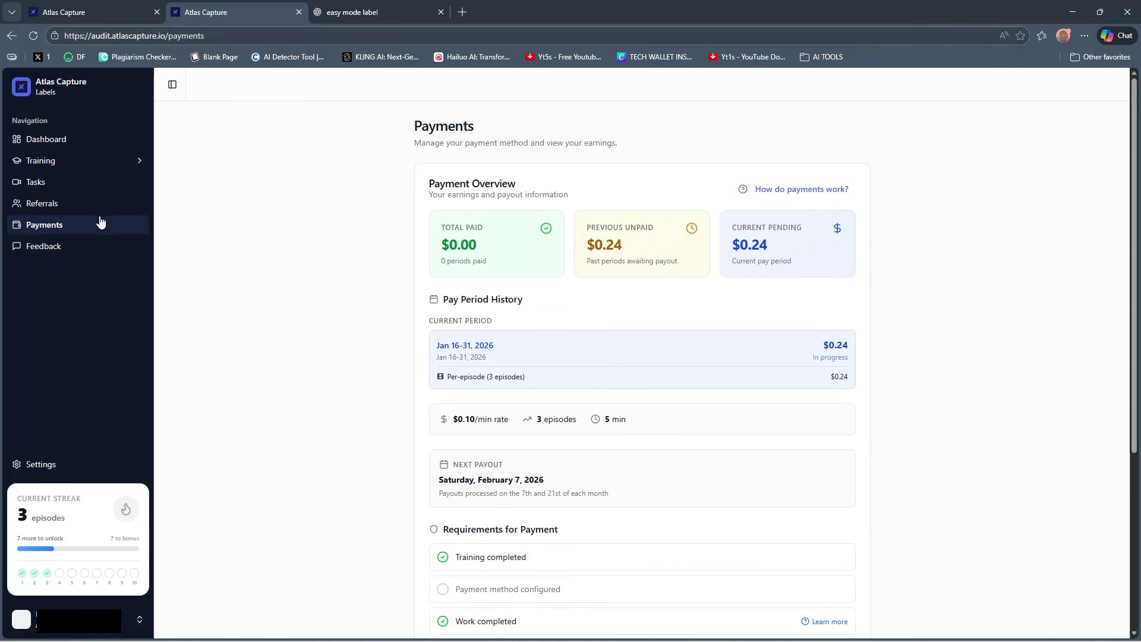
{"action": "left_click", "coordinate": [85, 151]}
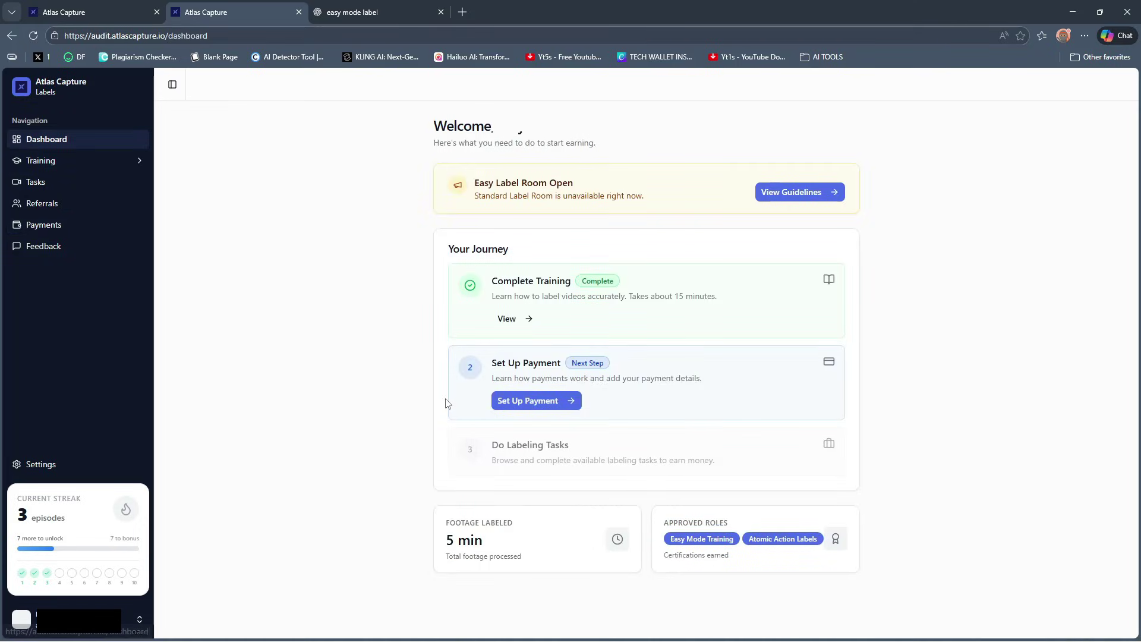
{"action": "left_click", "coordinate": [531, 405]}
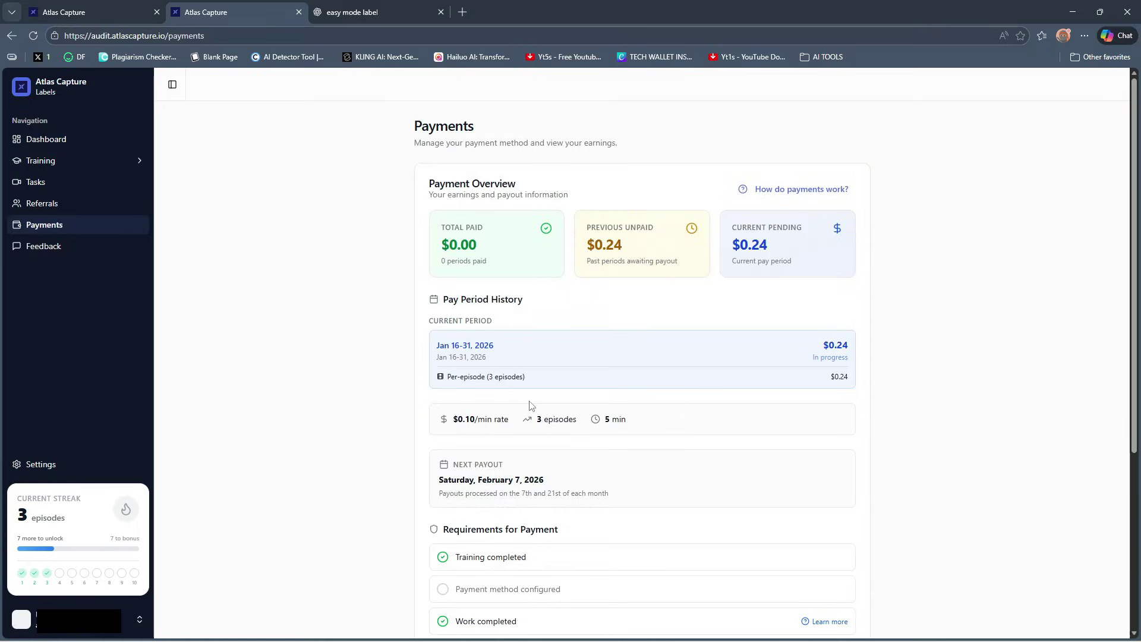
{"action": "scroll", "coordinate": [531, 406], "scroll_direction": "down", "scroll_amount": 5}
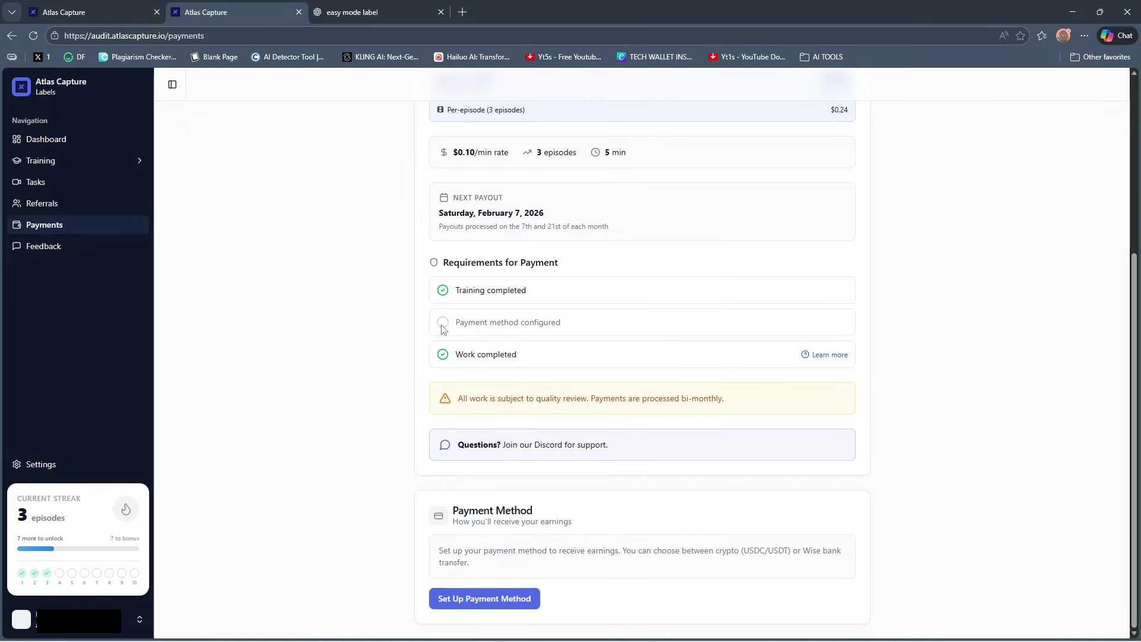
{"action": "scroll", "coordinate": [532, 331], "scroll_direction": "up", "scroll_amount": 3}
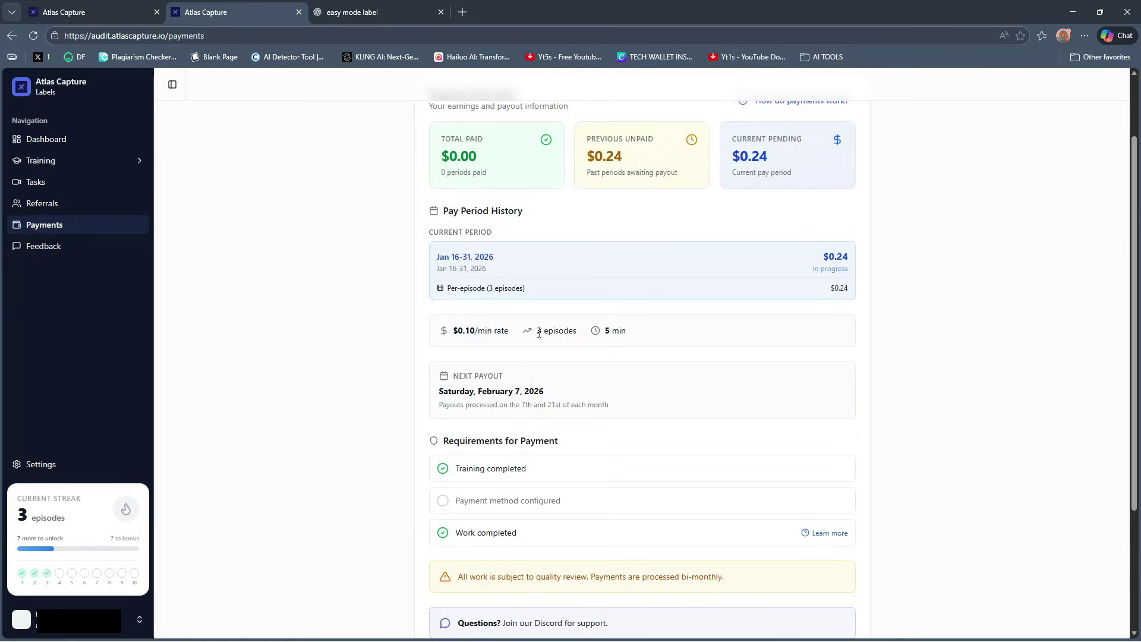
{"action": "scroll", "coordinate": [536, 332], "scroll_direction": "down", "scroll_amount": 3}
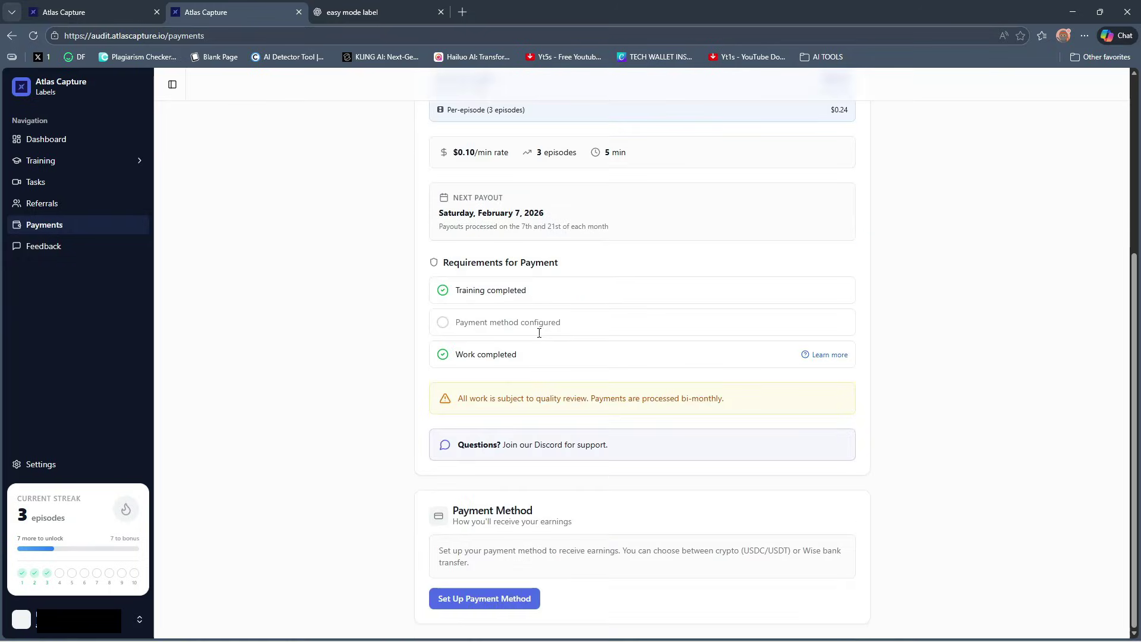
Open the payment method setup and compare the USDC and USDT options for crypto payouts.
{"action": "left_click", "coordinate": [485, 598]}
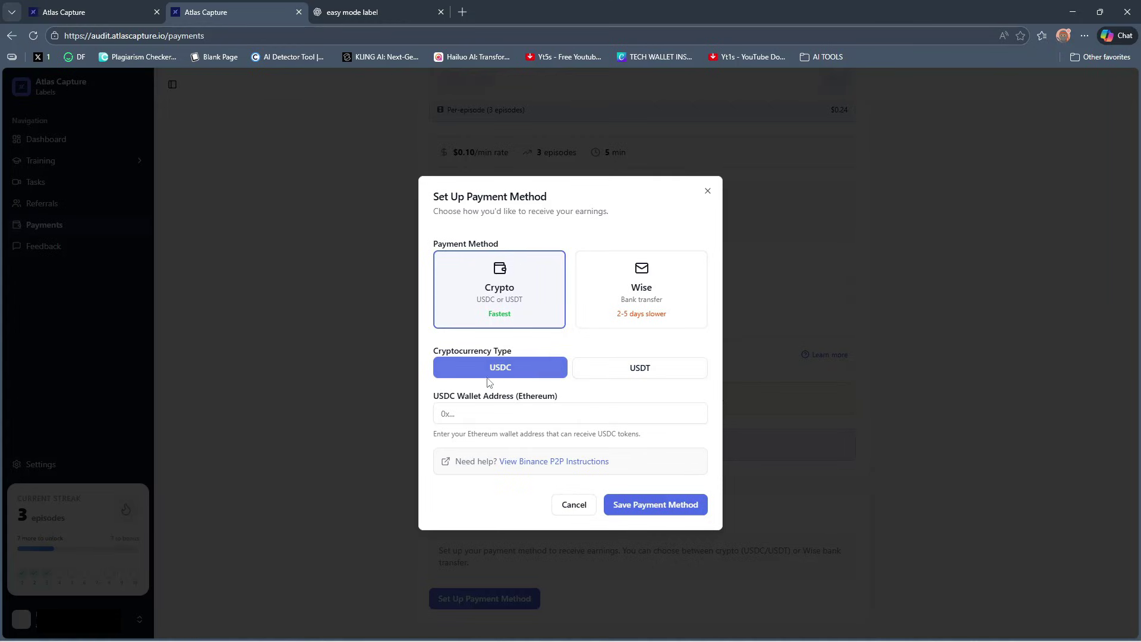
{"action": "left_click", "coordinate": [637, 368]}
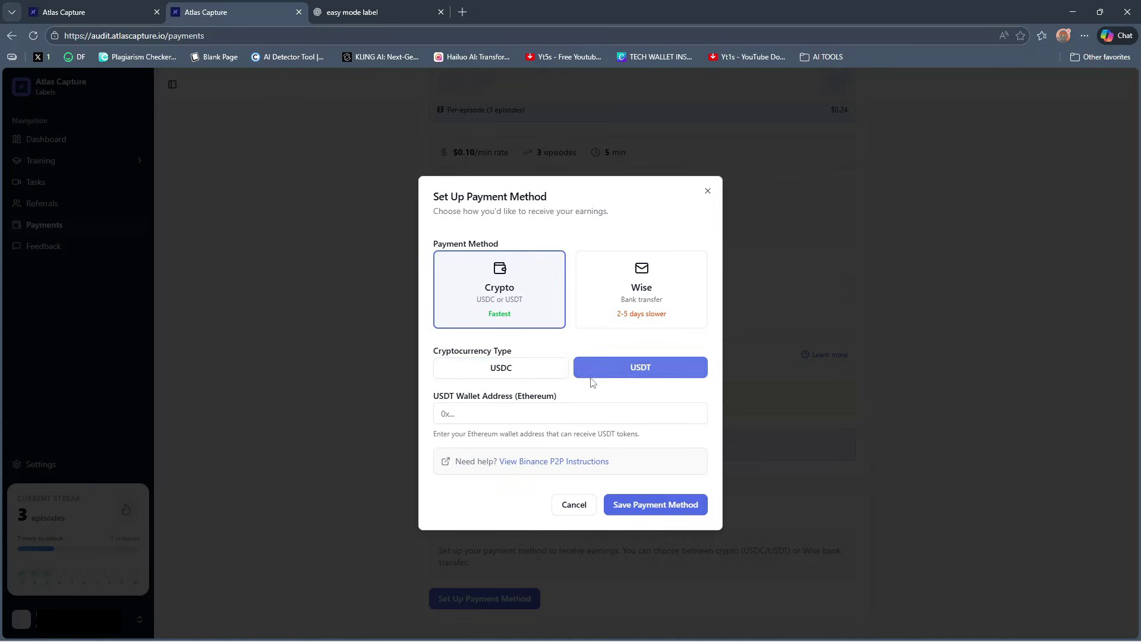
{"action": "left_click", "coordinate": [523, 378]}
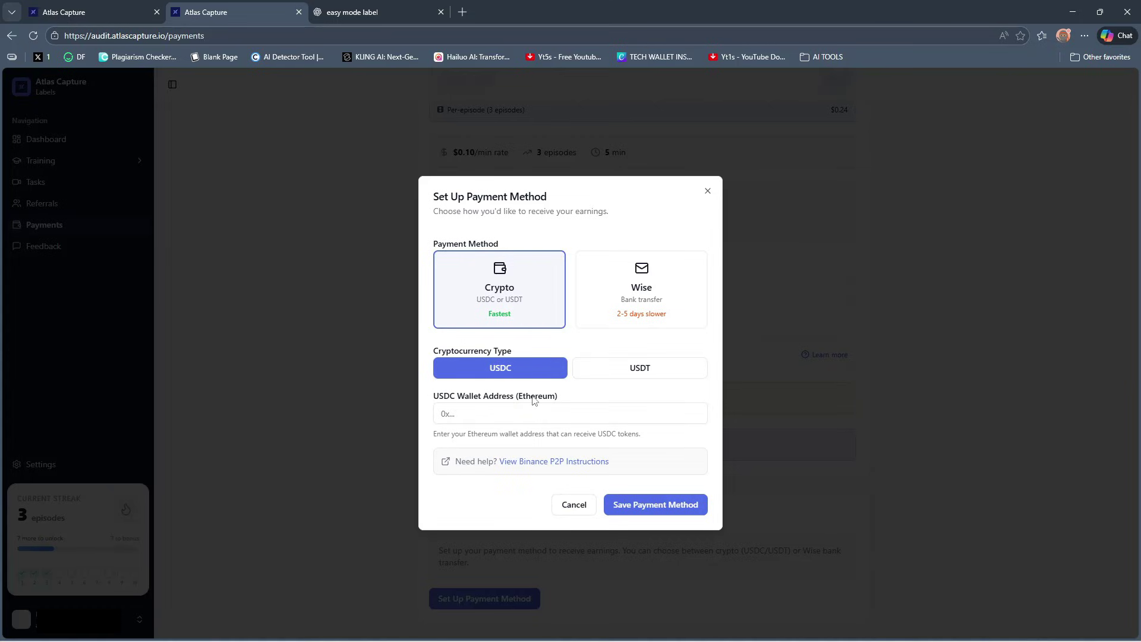
{"action": "left_click", "coordinate": [639, 368]}
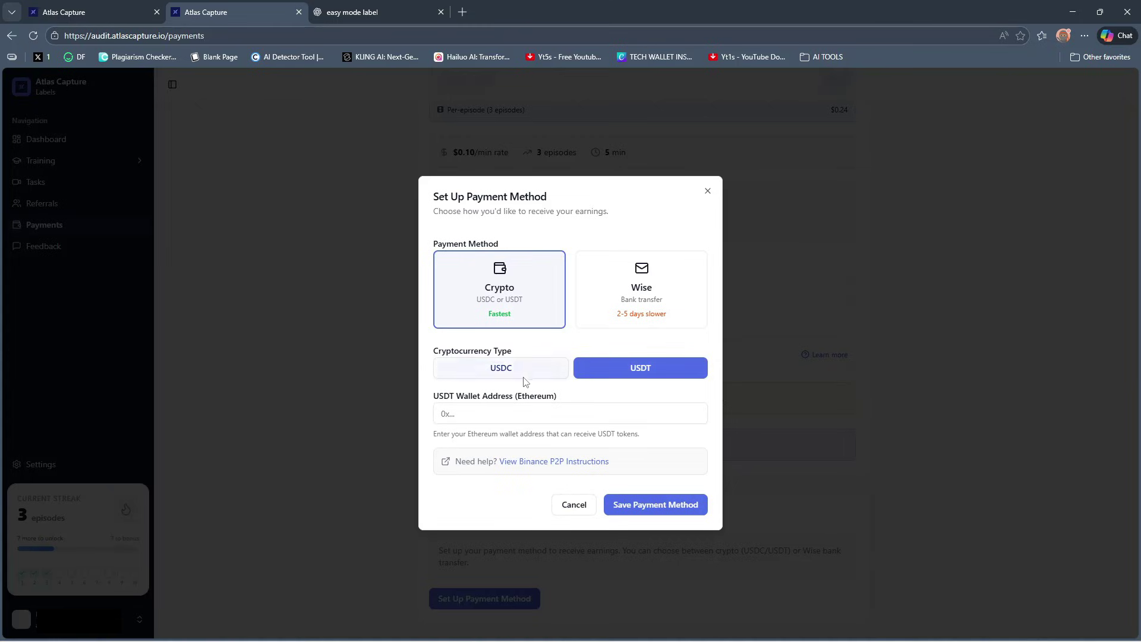
{"action": "left_click", "coordinate": [505, 370]}
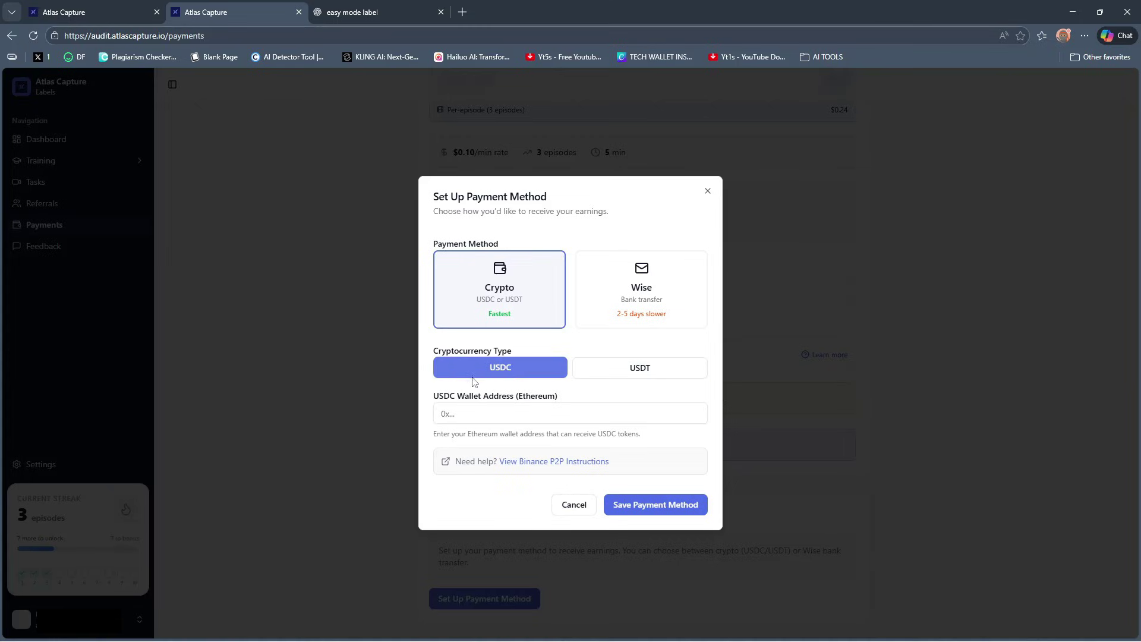
{"action": "left_click", "coordinate": [638, 369]}
{"action": "left_click", "coordinate": [519, 373]}
{"action": "mouse_move", "coordinate": [675, 636]}
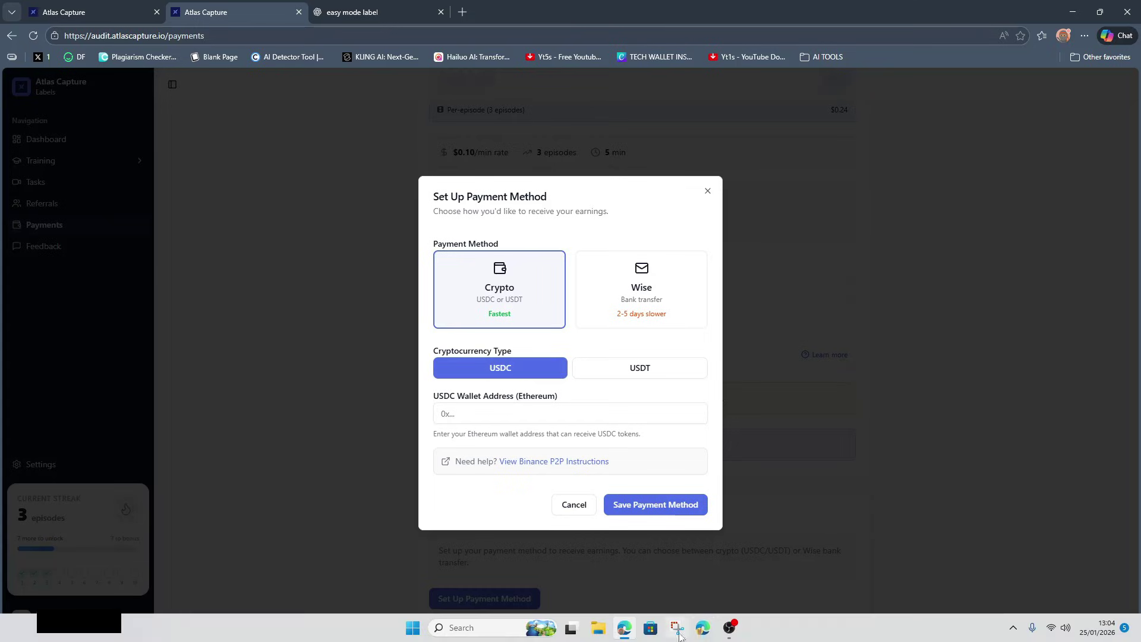
{"action": "left_click", "coordinate": [732, 628]}
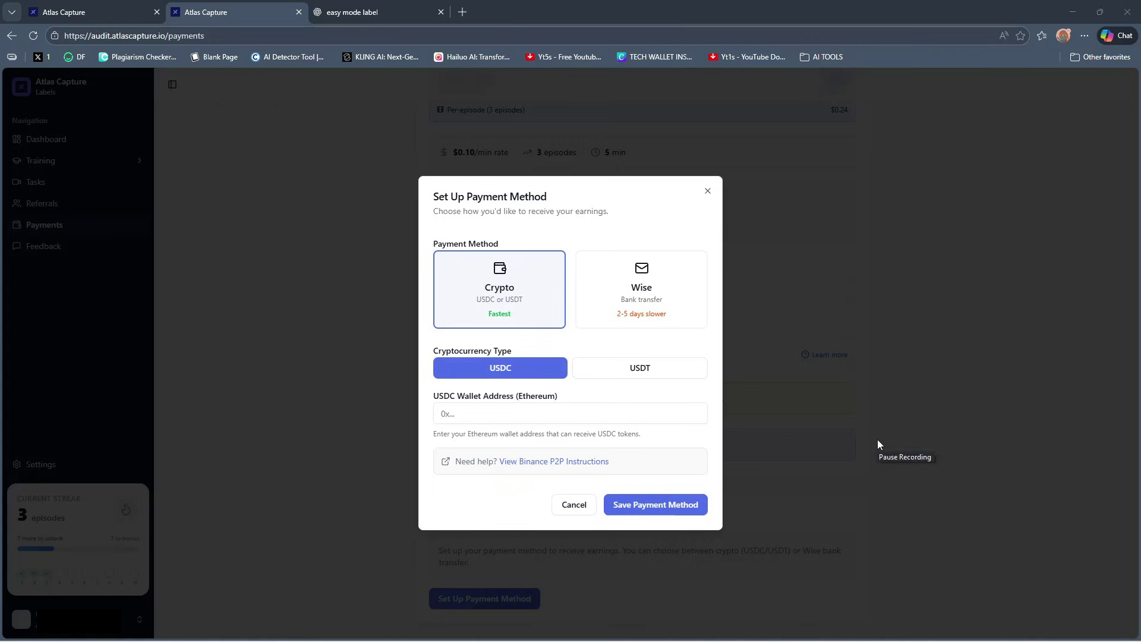
{"action": "left_click", "coordinate": [967, 444]}
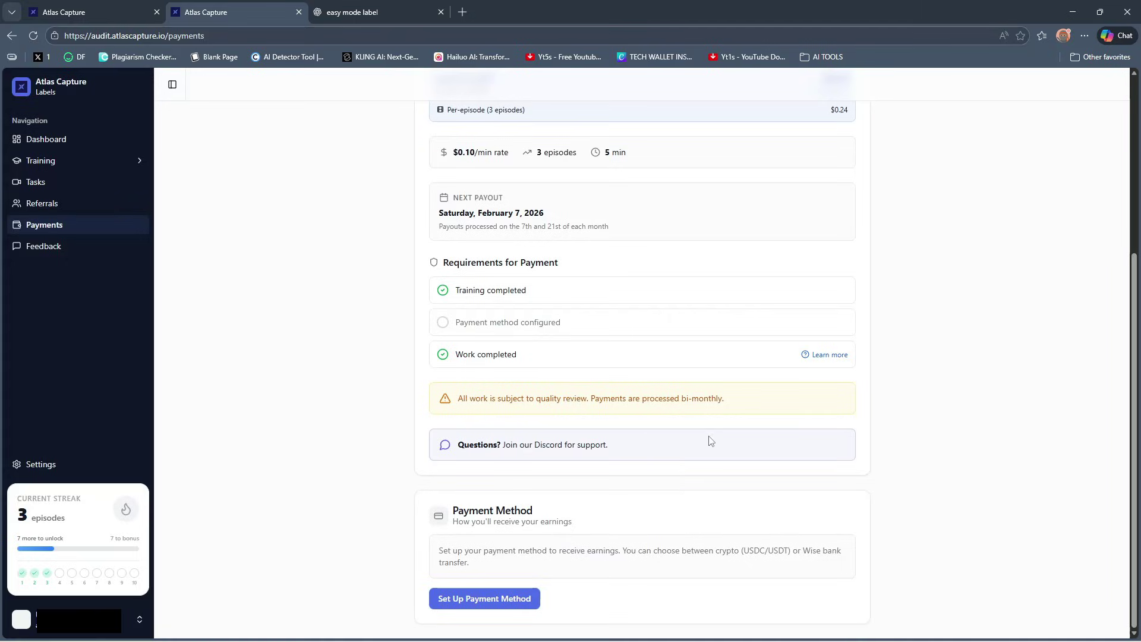
Set up crypto payouts in USDC, paste the Ethereum wallet address and save the payment method.
{"action": "left_click", "coordinate": [489, 597]}
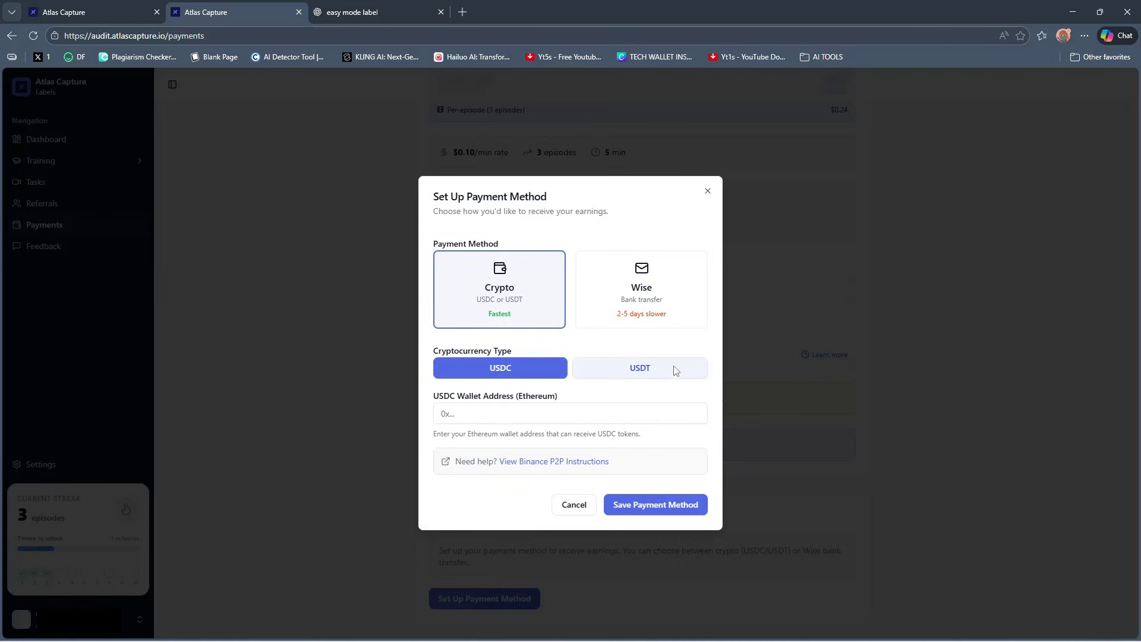
{"action": "left_click", "coordinate": [633, 372]}
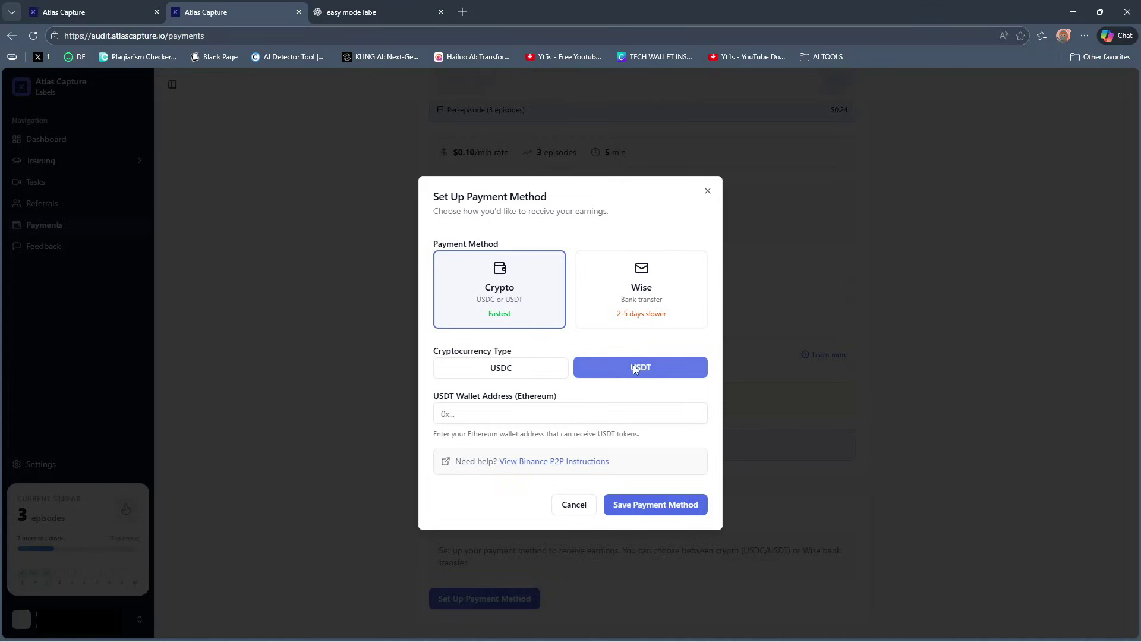
{"action": "left_click", "coordinate": [506, 372]}
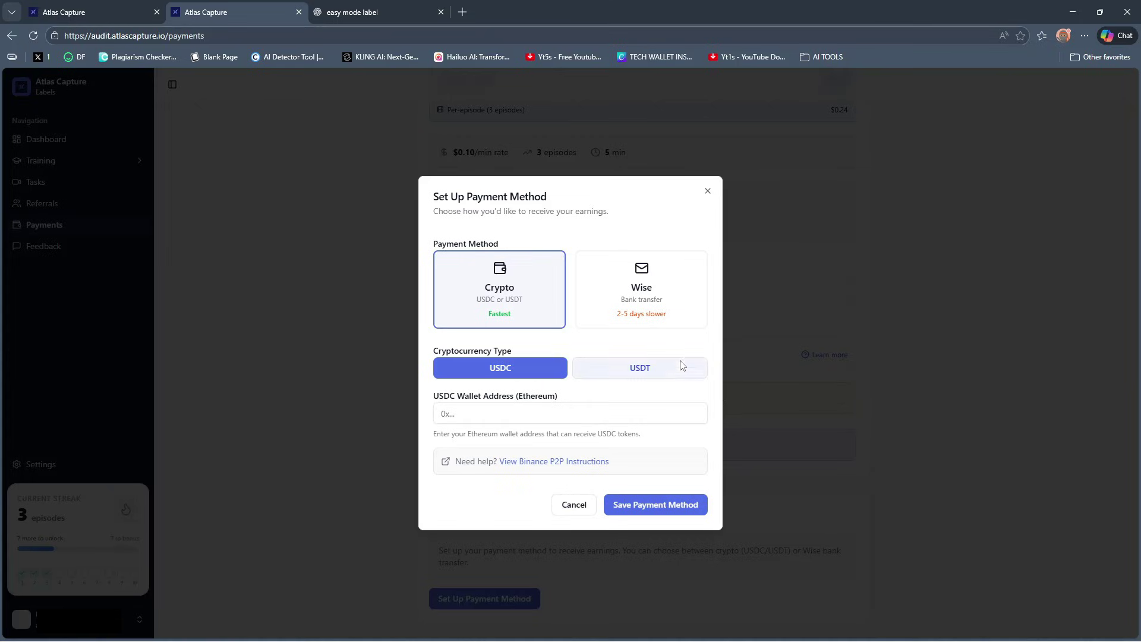
{"action": "left_click", "coordinate": [559, 414]}
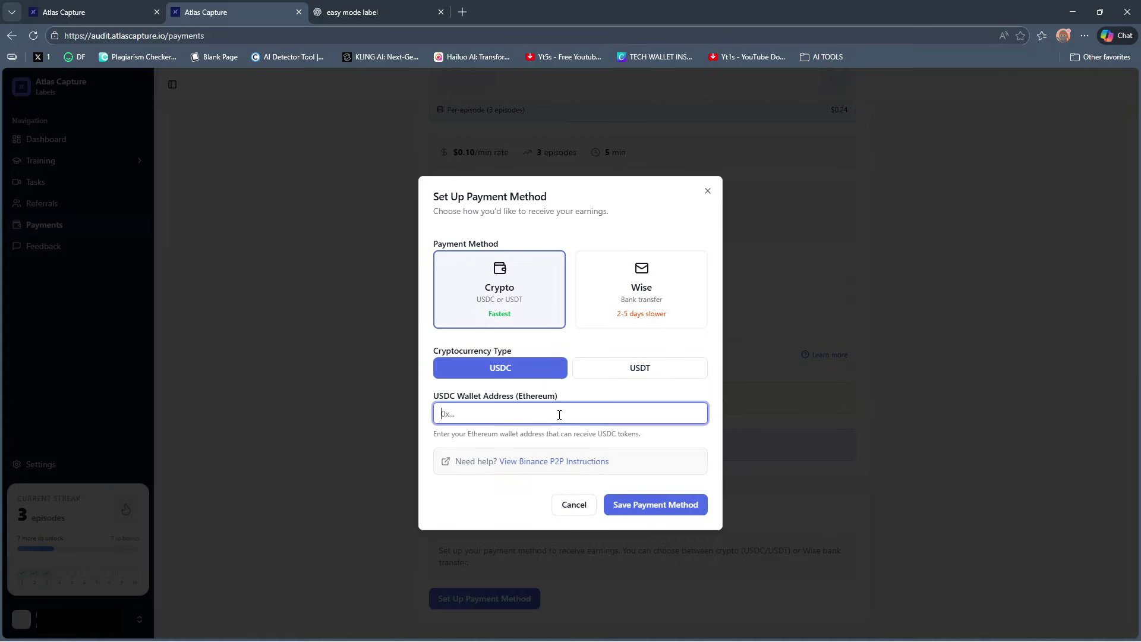
{"action": "key", "text": "ctrl+v"}
{"action": "left_click", "coordinate": [530, 337]}
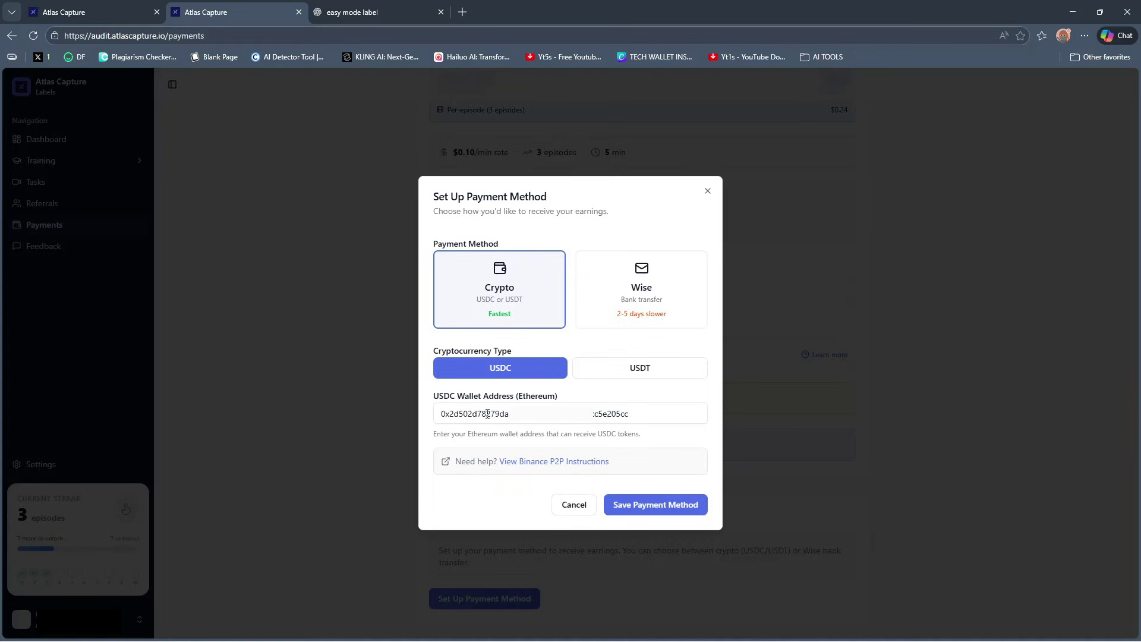
{"action": "left_click", "coordinate": [654, 507]}
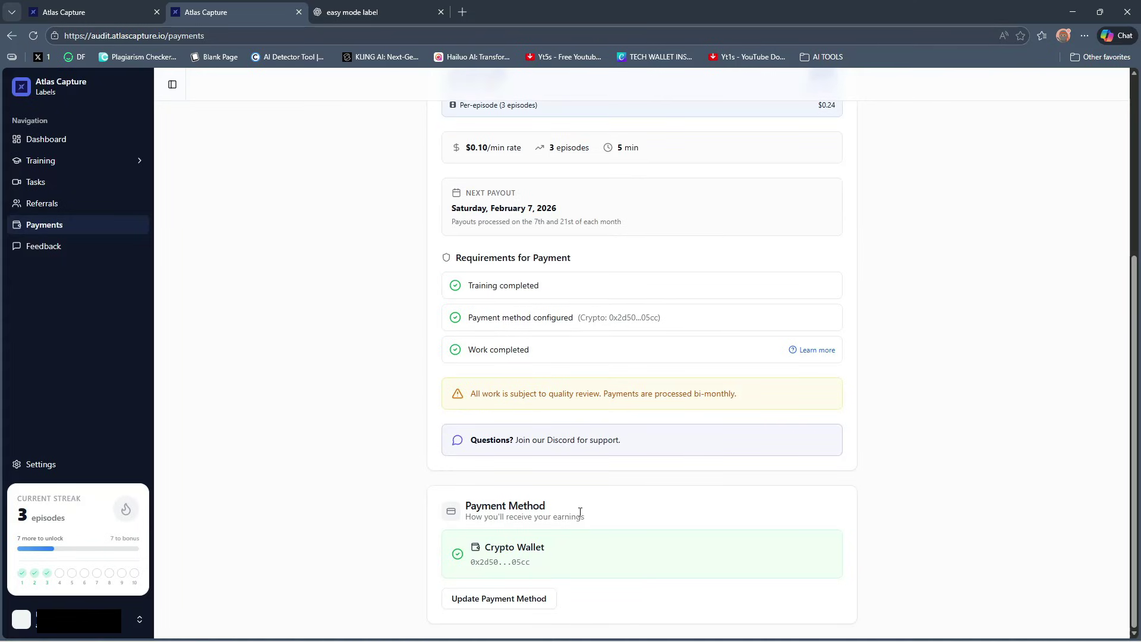
Return to the dashboard, browse the labeling tasks and enter the Easy Label Room.
{"action": "scroll", "coordinate": [580, 512], "scroll_direction": "up", "scroll_amount": 5}
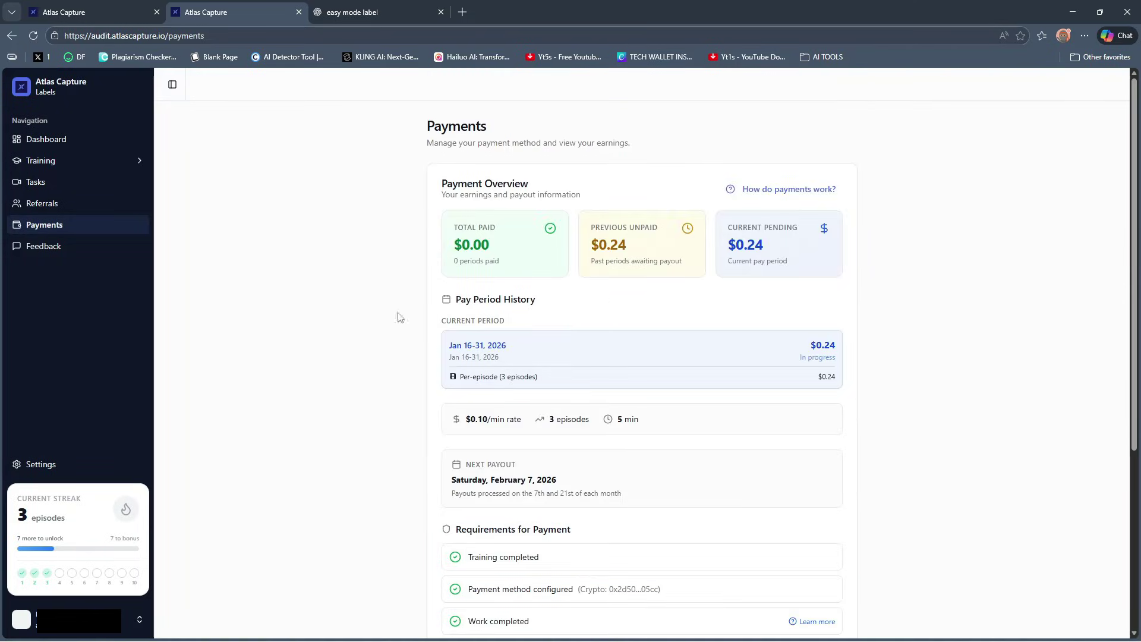
{"action": "left_click", "coordinate": [49, 143]}
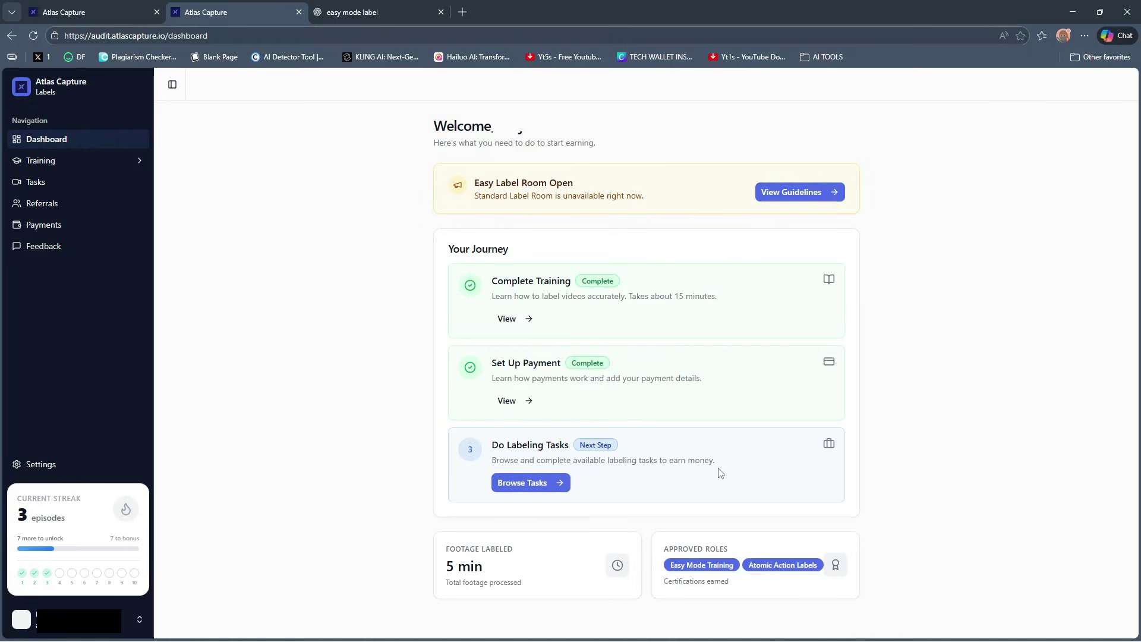
{"action": "left_click", "coordinate": [528, 489]}
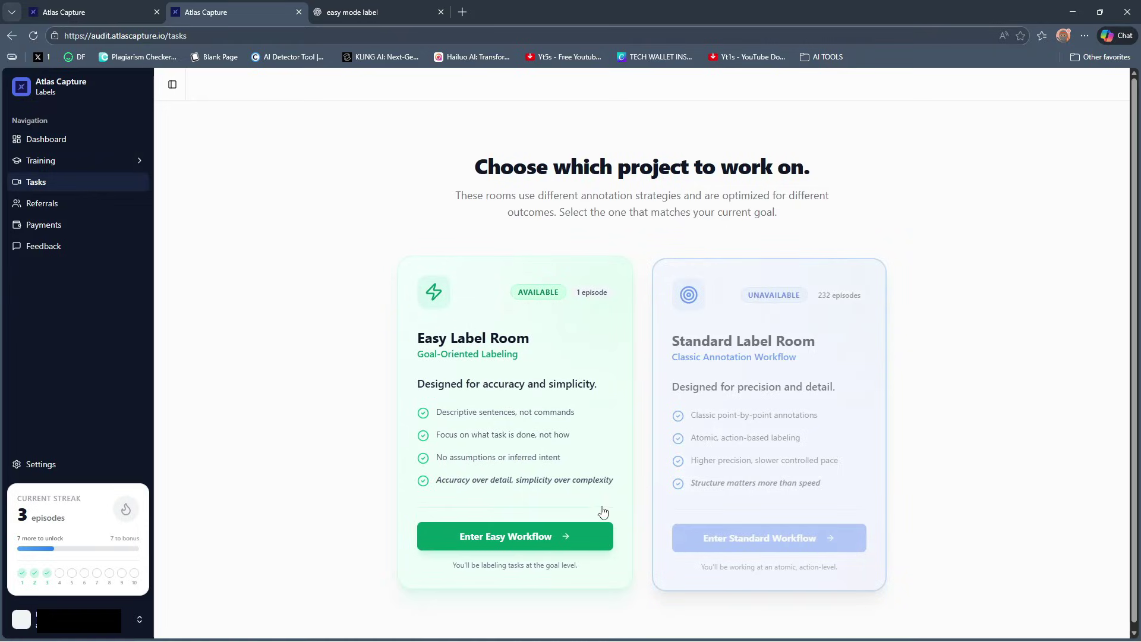
{"action": "left_click", "coordinate": [488, 537]}
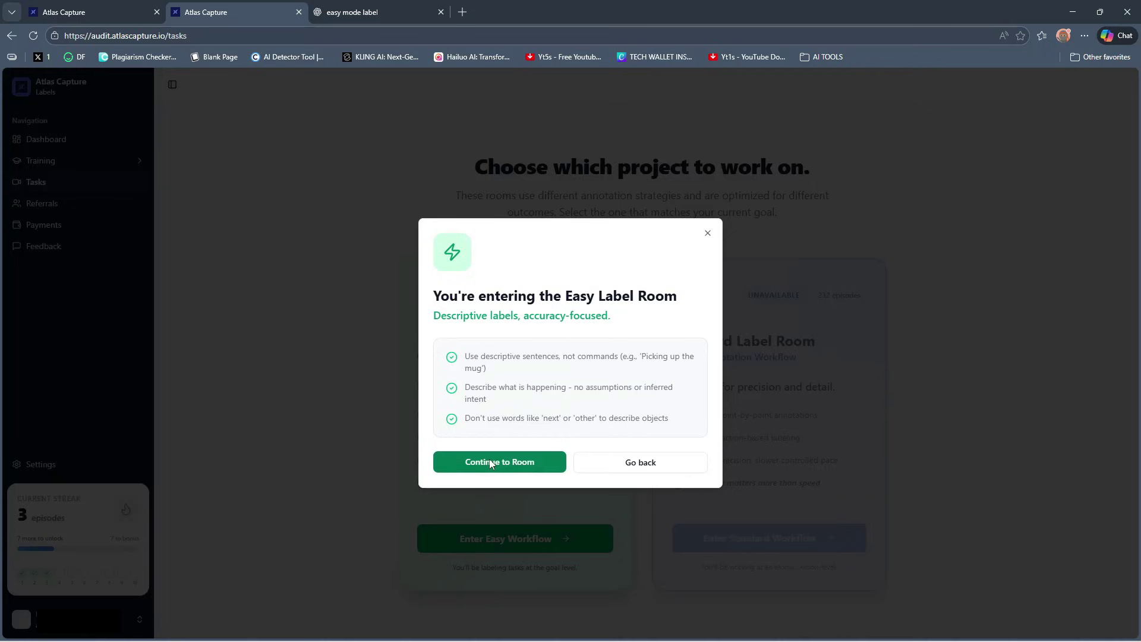
{"action": "left_click", "coordinate": [490, 462]}
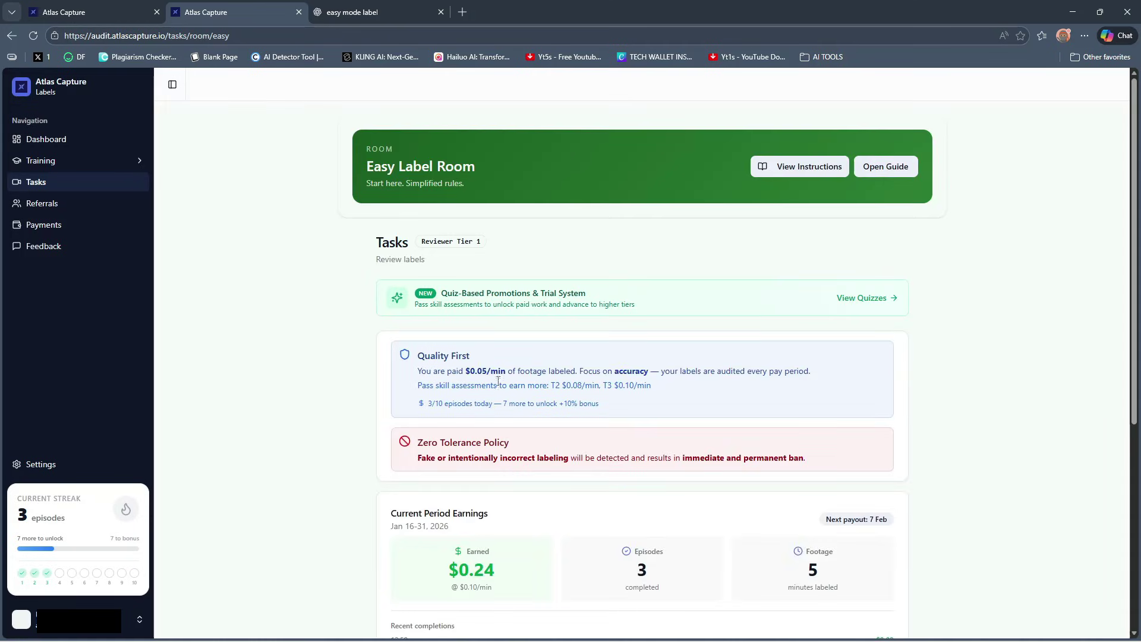
Try to reserve 3 Tier 1 episodes in the Easy Label Room.
{"action": "scroll", "coordinate": [689, 481], "scroll_direction": "down", "scroll_amount": 5}
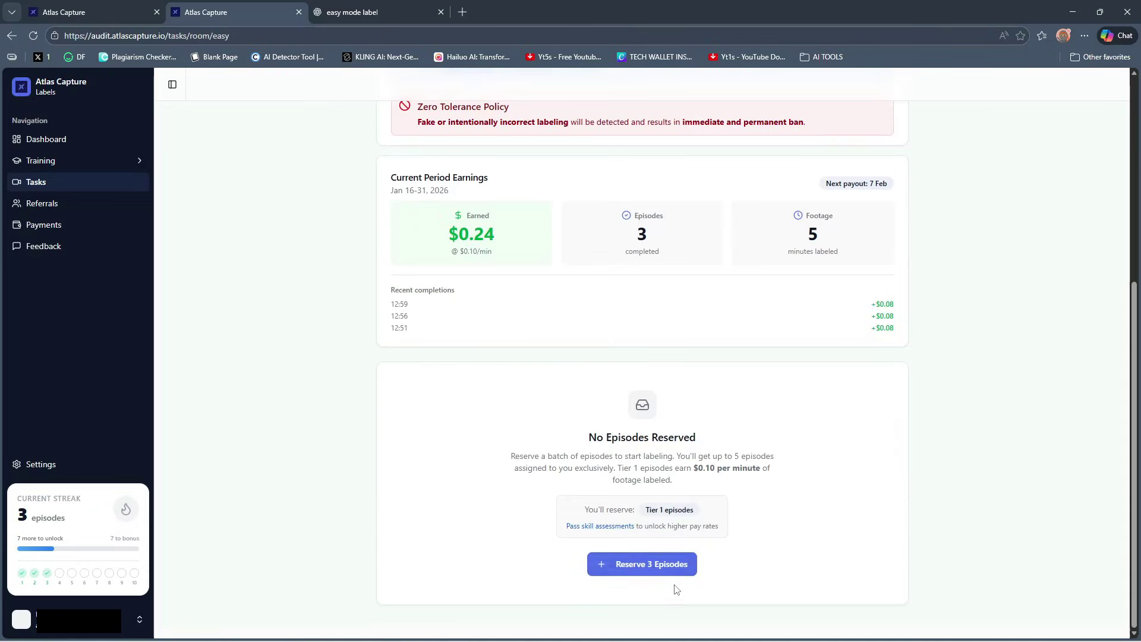
{"action": "left_click", "coordinate": [654, 565]}
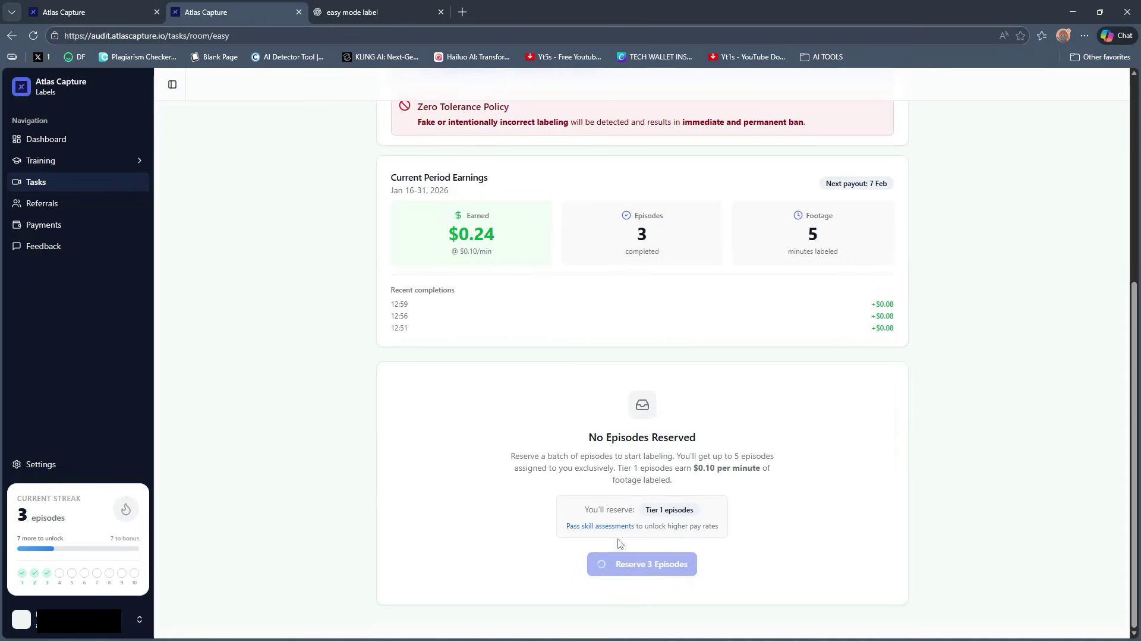
{"action": "left_click", "coordinate": [652, 568]}
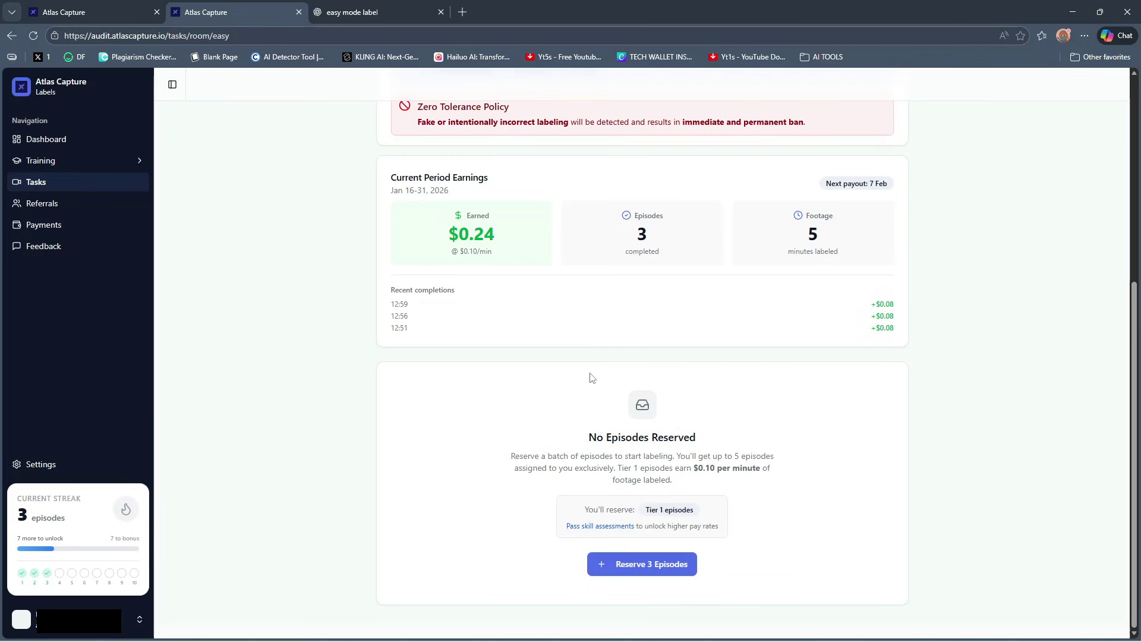
Return to the dashboard and collapse the navigation sidebar.
{"action": "scroll", "coordinate": [590, 376], "scroll_direction": "up", "scroll_amount": 5}
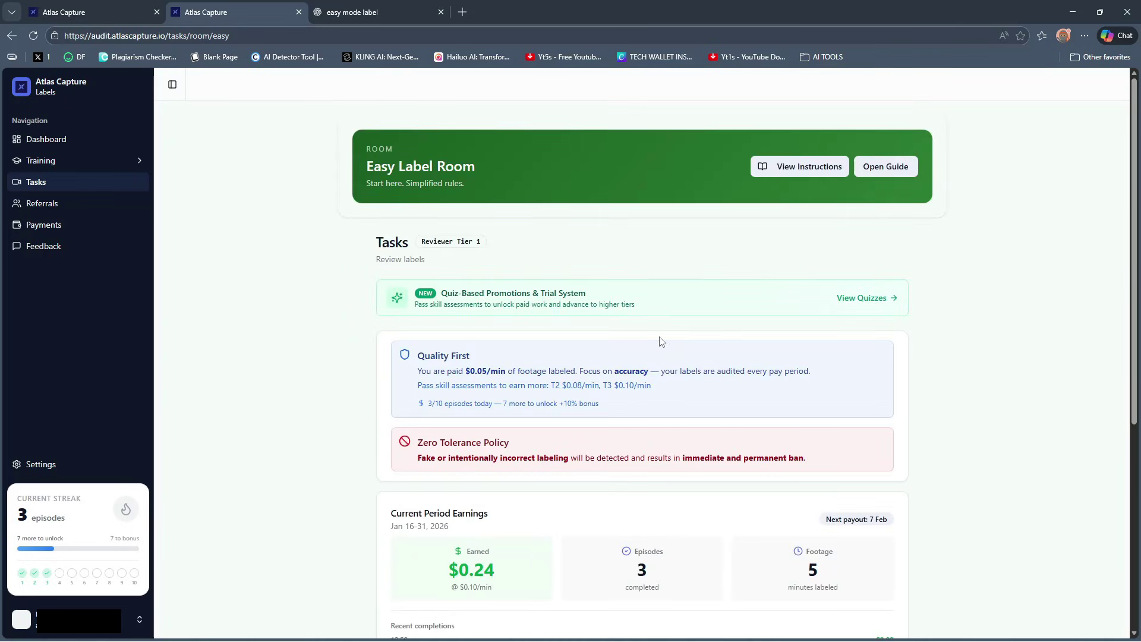
{"action": "left_click", "coordinate": [82, 145]}
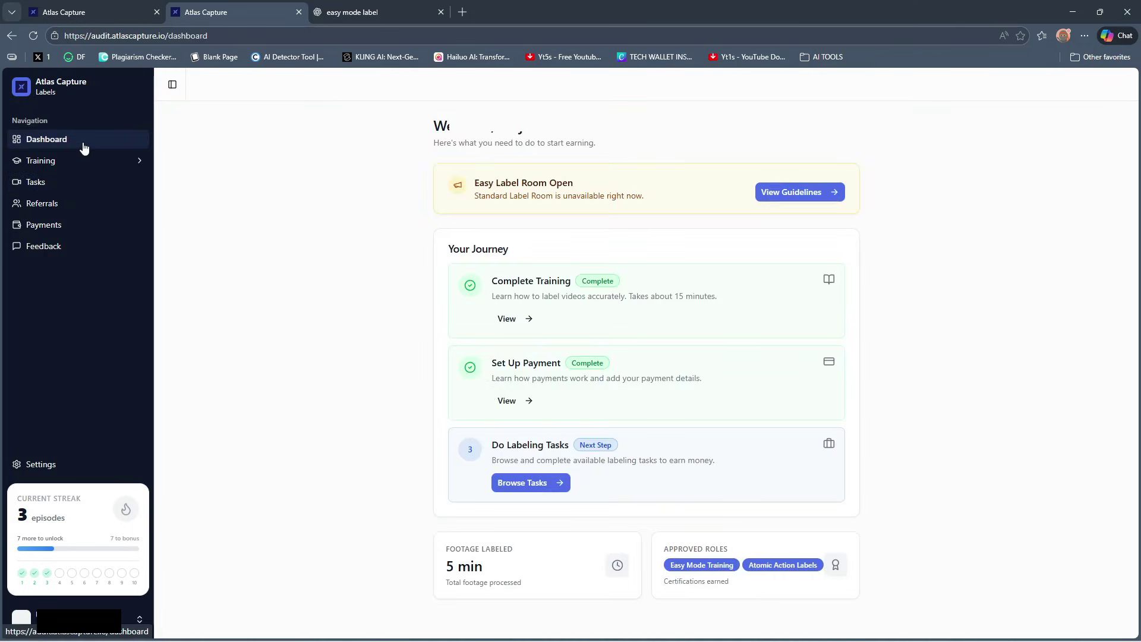
{"action": "left_click", "coordinate": [173, 83]}
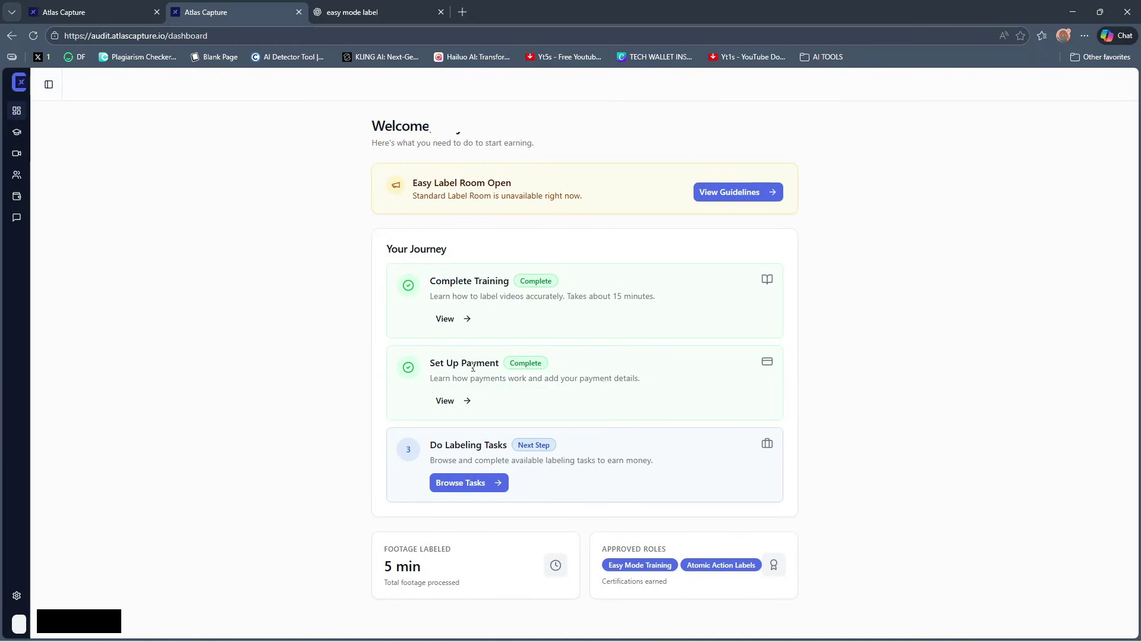